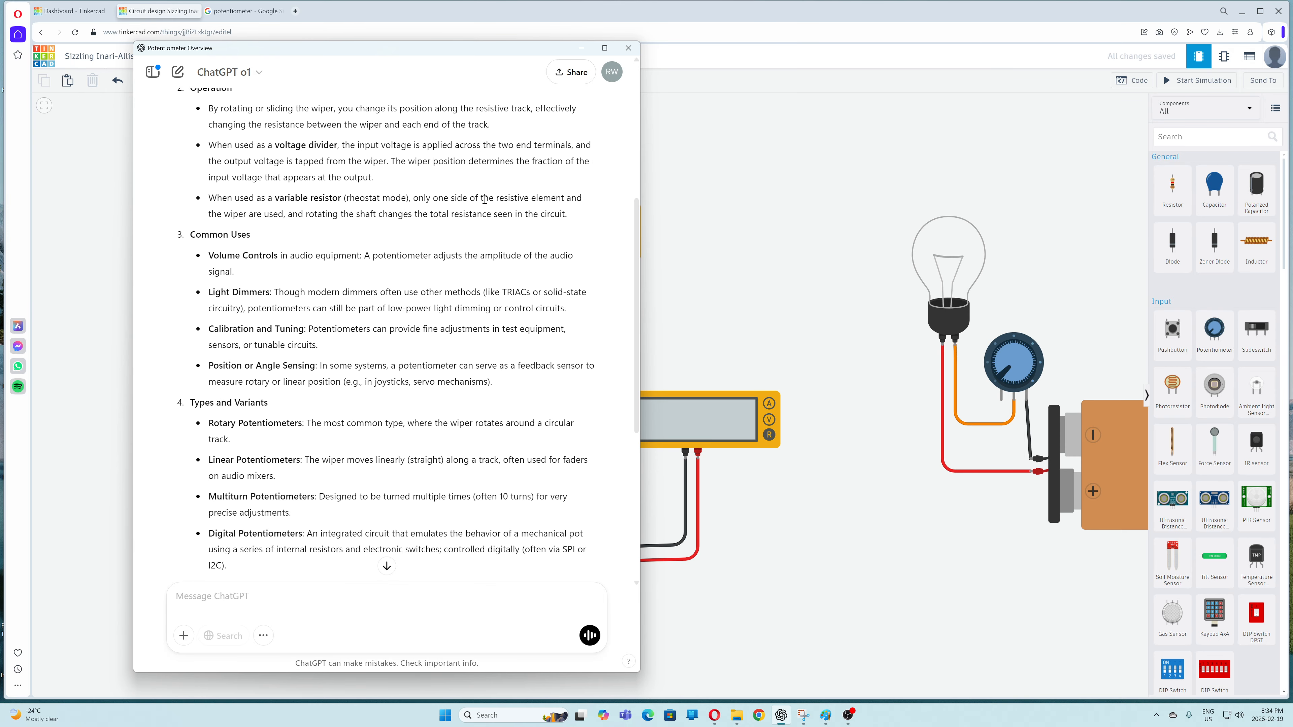
Step: Read the rest of the ChatGPT potentiometer overview down to its summary and clear its window off the circuit
scroll(484, 200, down, 4)
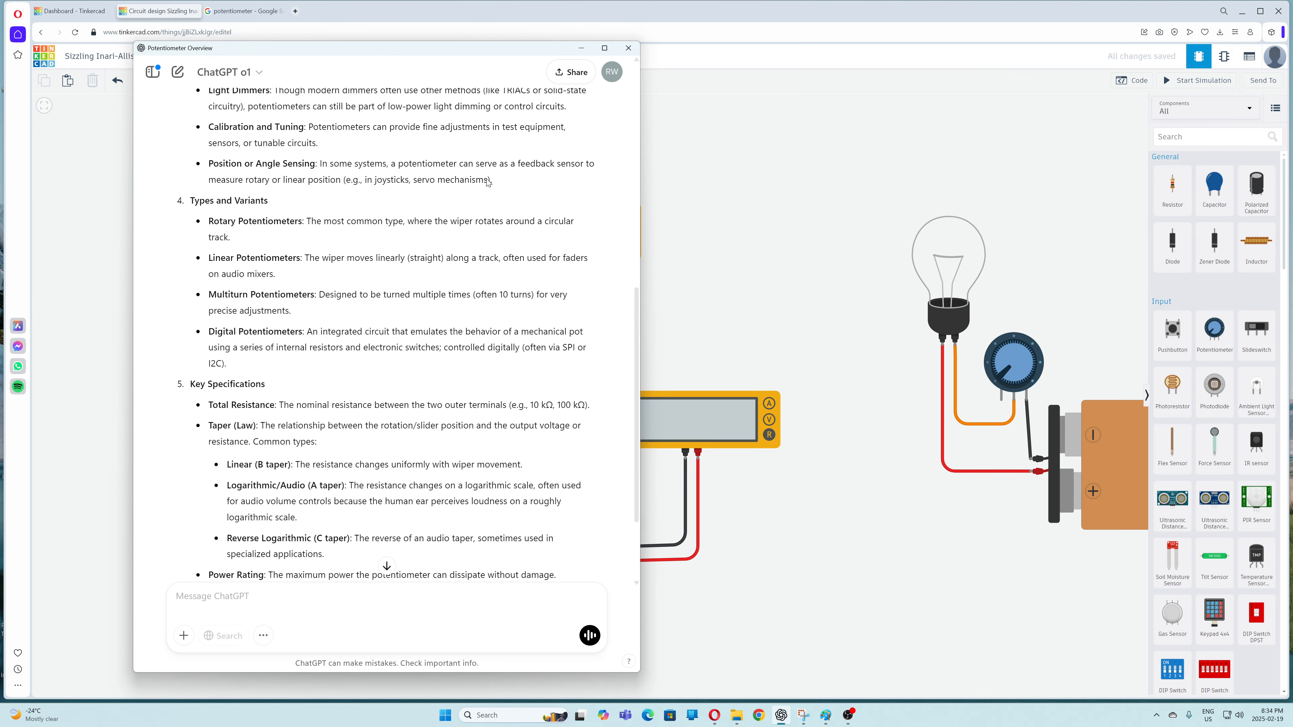
scroll(487, 182, down, 2)
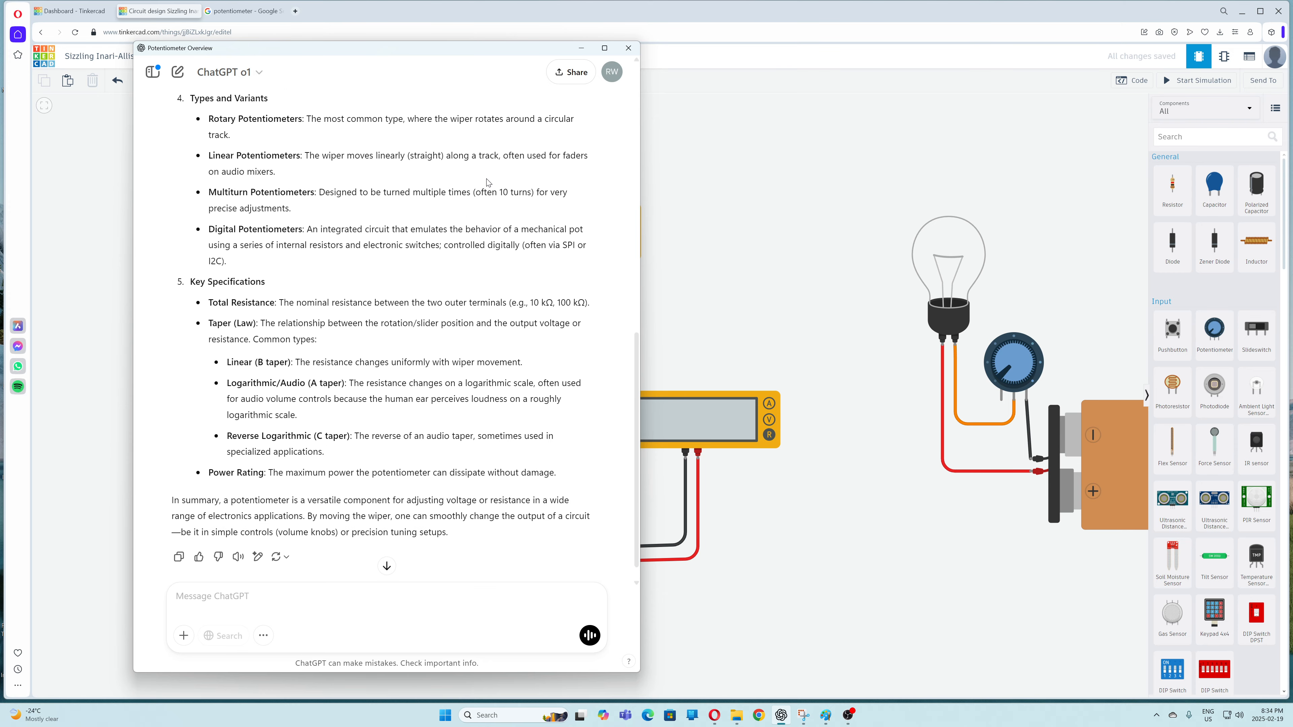
scroll(487, 182, down, 1)
drag(437, 54, 415, 0)
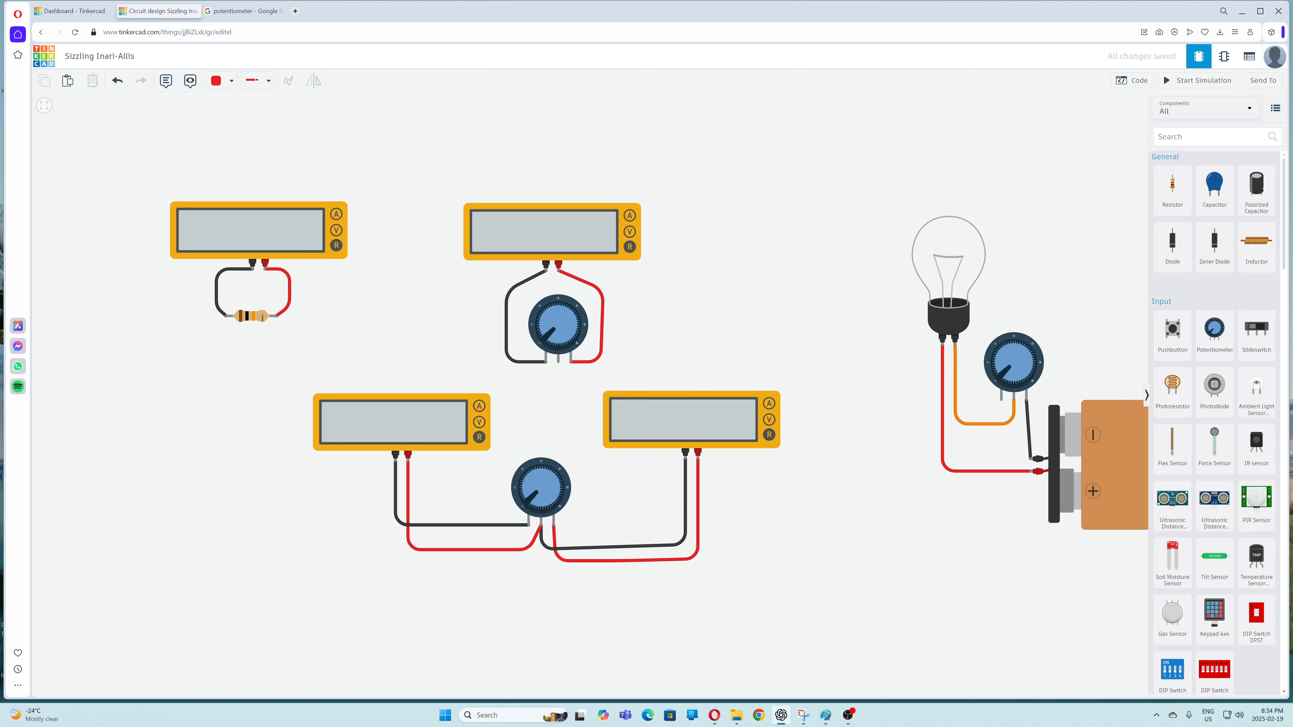
Step: Start the circuit simulation and open the properties of the resistor wired to the first multimeter
drag(725, 252, 786, 262)
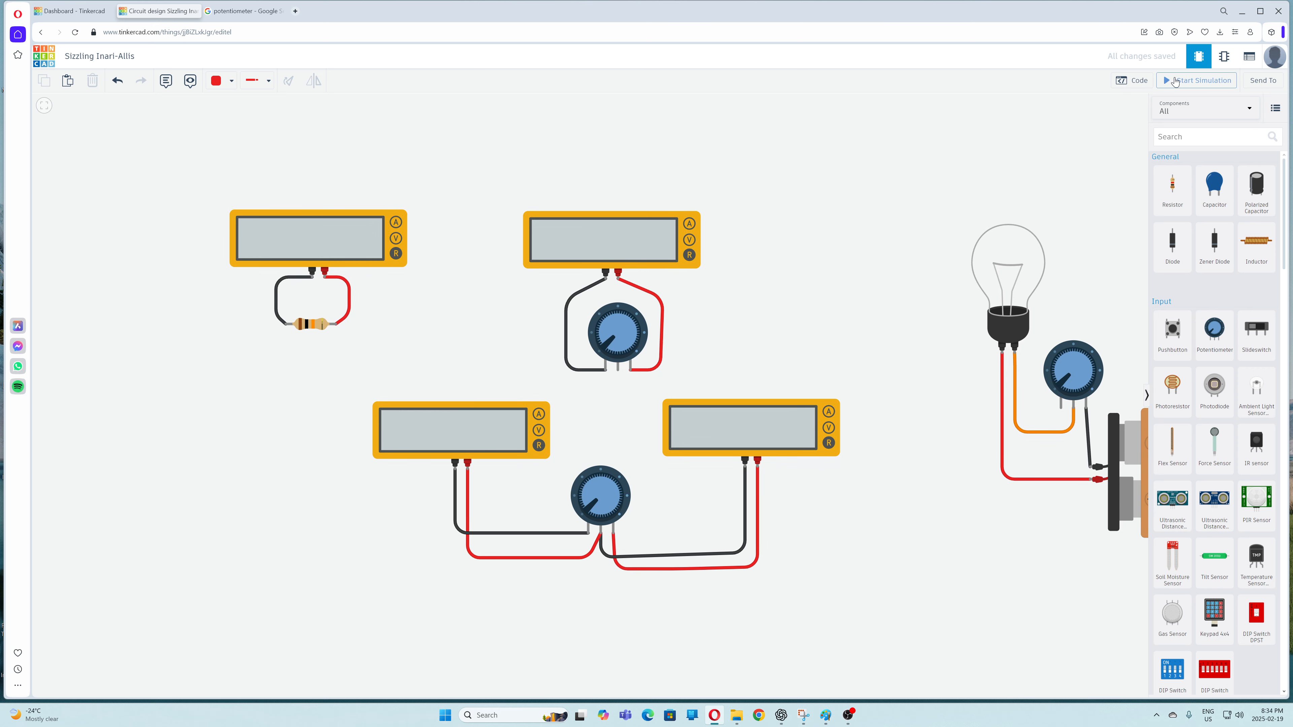
click(1172, 82)
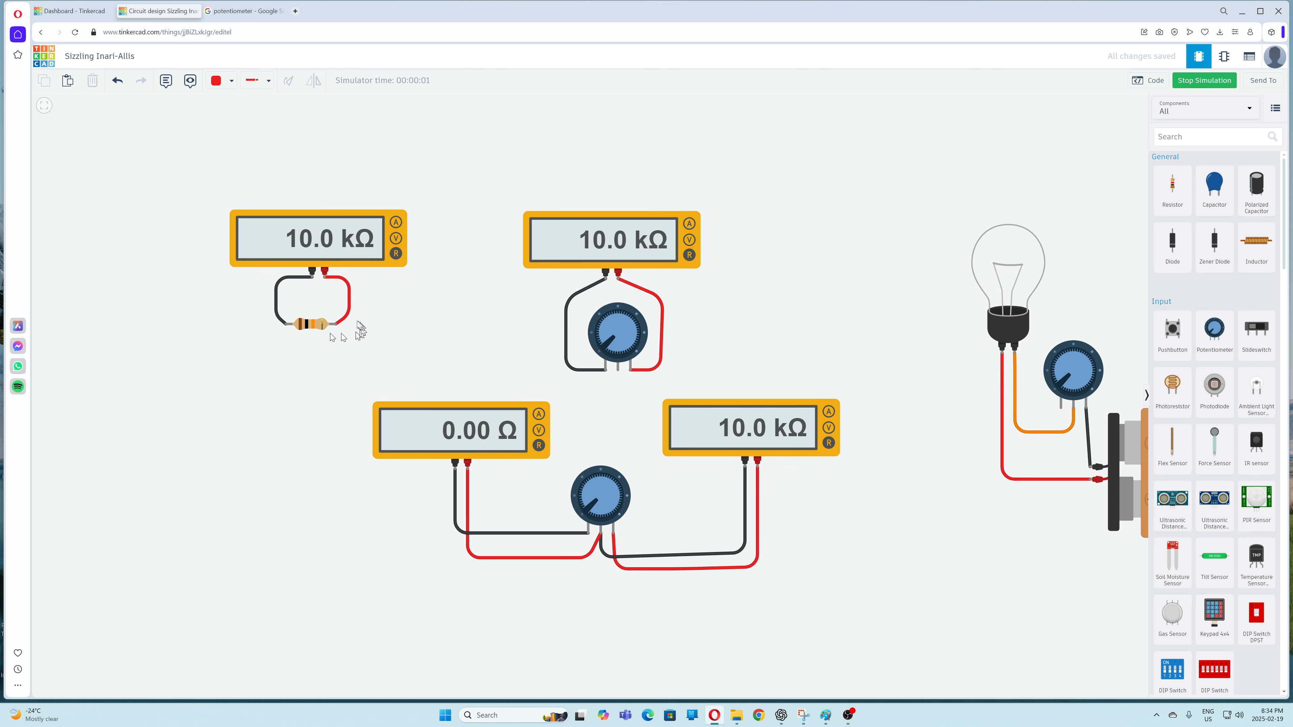
click(313, 325)
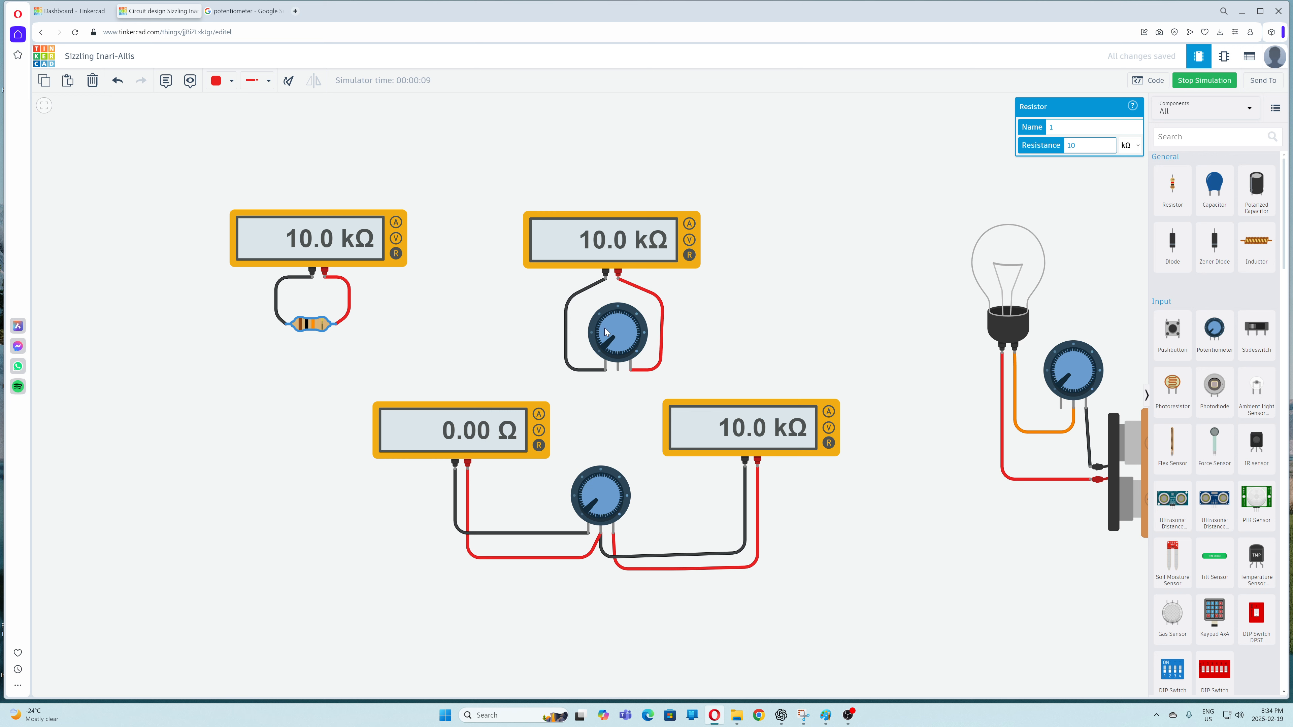
mouse_move(605, 337)
mouse_down()
mouse_move(609, 318)
mouse_move(634, 325)
mouse_move(625, 349)
mouse_move(636, 330)
mouse_move(603, 318)
mouse_move(610, 351)
mouse_up()
Step: Bring the Potentiometer Pinout image in Paint over the circuit, circle the schematic's VCC and GND terminals in yellow, and move it away
drag(824, 0, 681, 67)
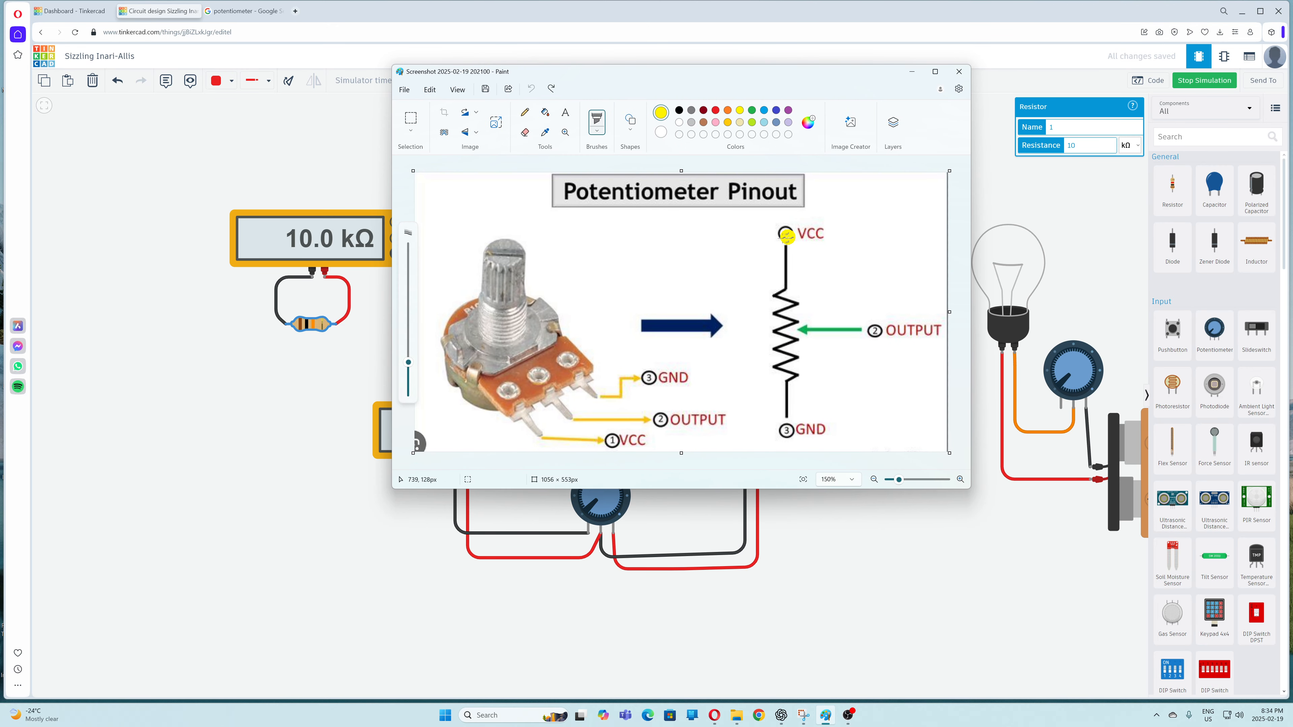
mouse_move(791, 237)
mouse_down()
mouse_move(829, 252)
mouse_move(748, 216)
mouse_move(811, 262)
mouse_up()
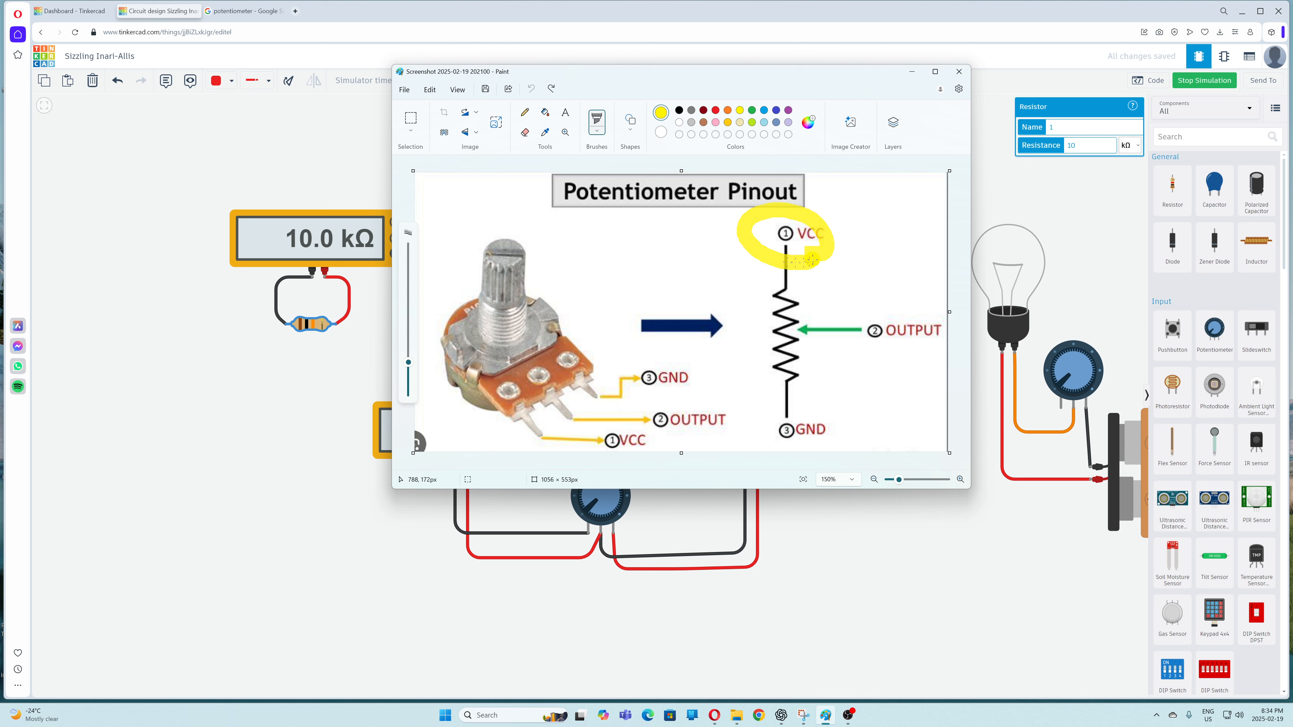
mouse_move(820, 415)
mouse_down()
mouse_move(777, 410)
mouse_move(814, 452)
mouse_move(820, 411)
mouse_move(789, 419)
mouse_up()
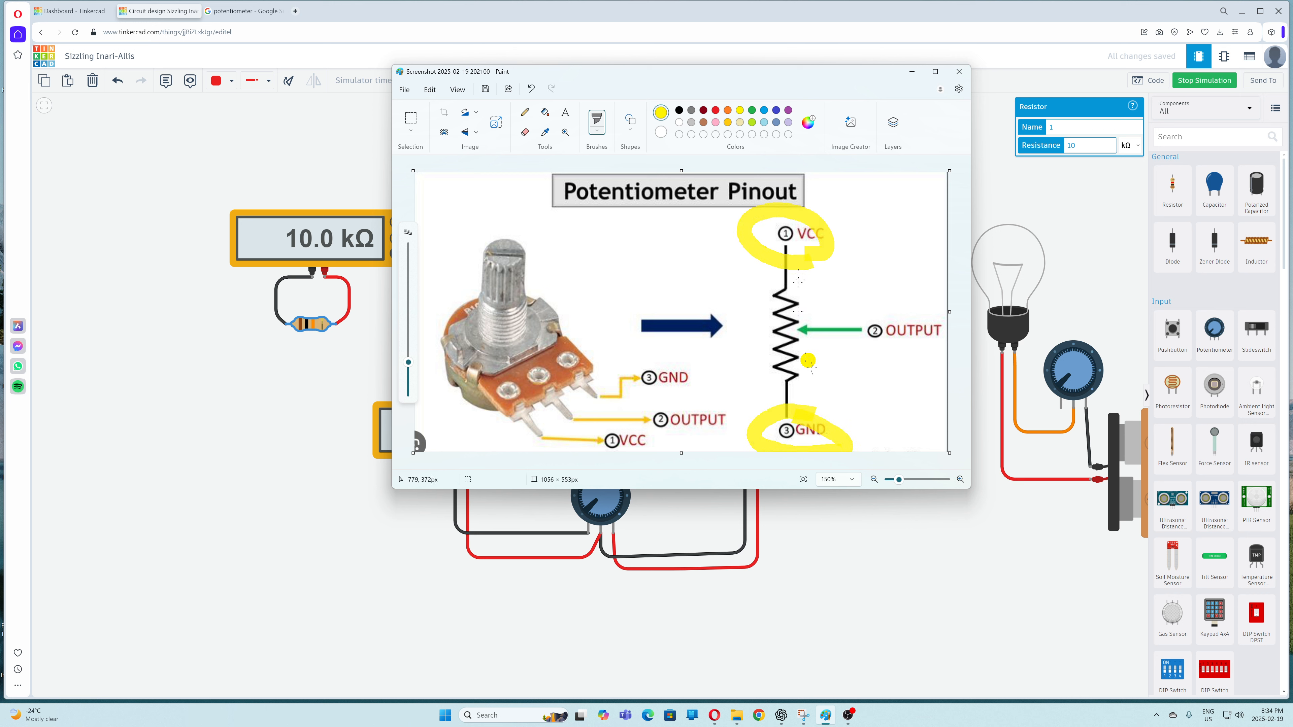
mouse_move(729, 70)
mouse_down()
mouse_move(746, 0)
mouse_move(775, 0)
mouse_up()
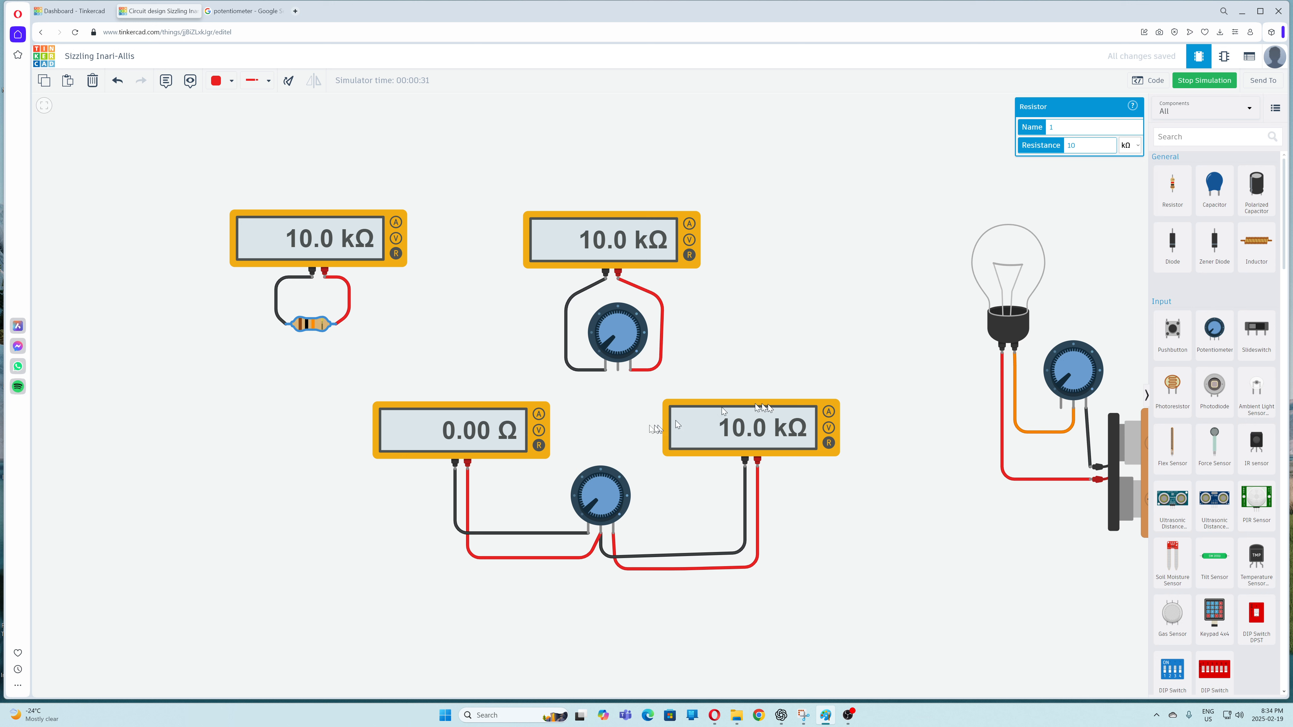
Step: Choose Resistance as the mode of the multimeter to the left of the lower potentiometer, then deselect it
mouse_move(608, 342)
mouse_down()
mouse_move(631, 338)
mouse_move(607, 342)
mouse_up()
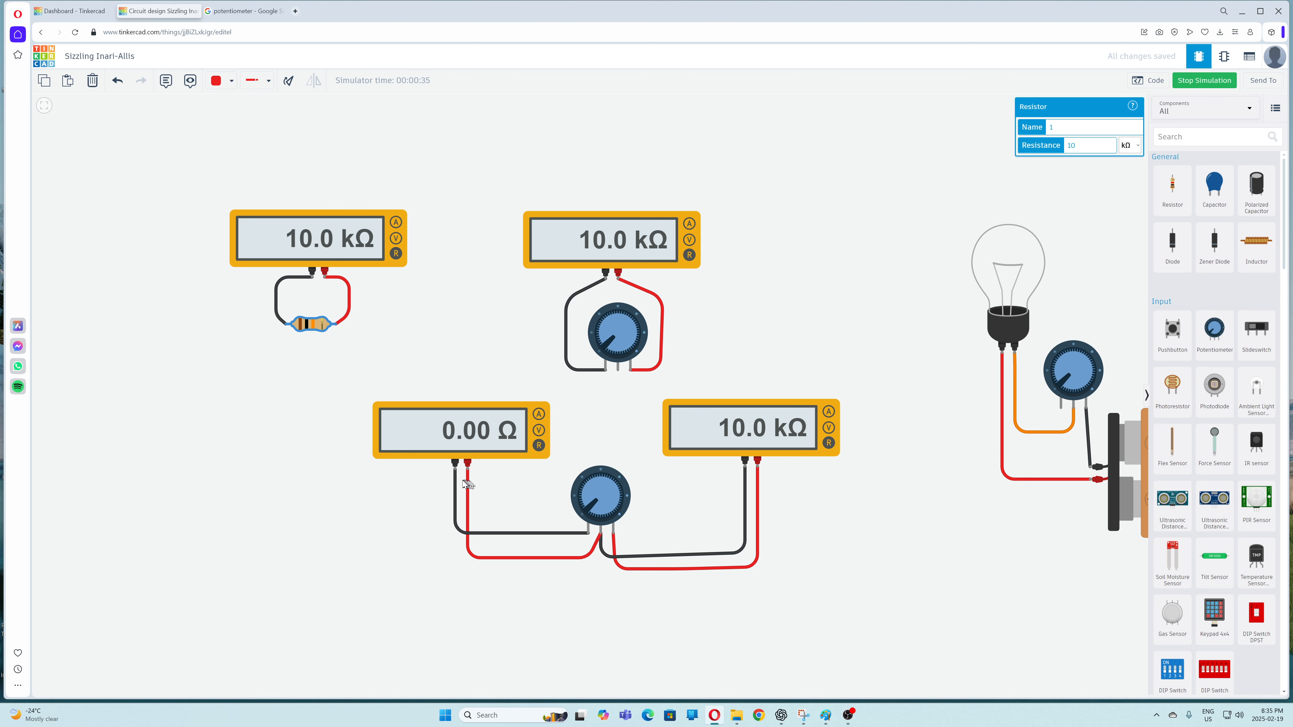
click(495, 455)
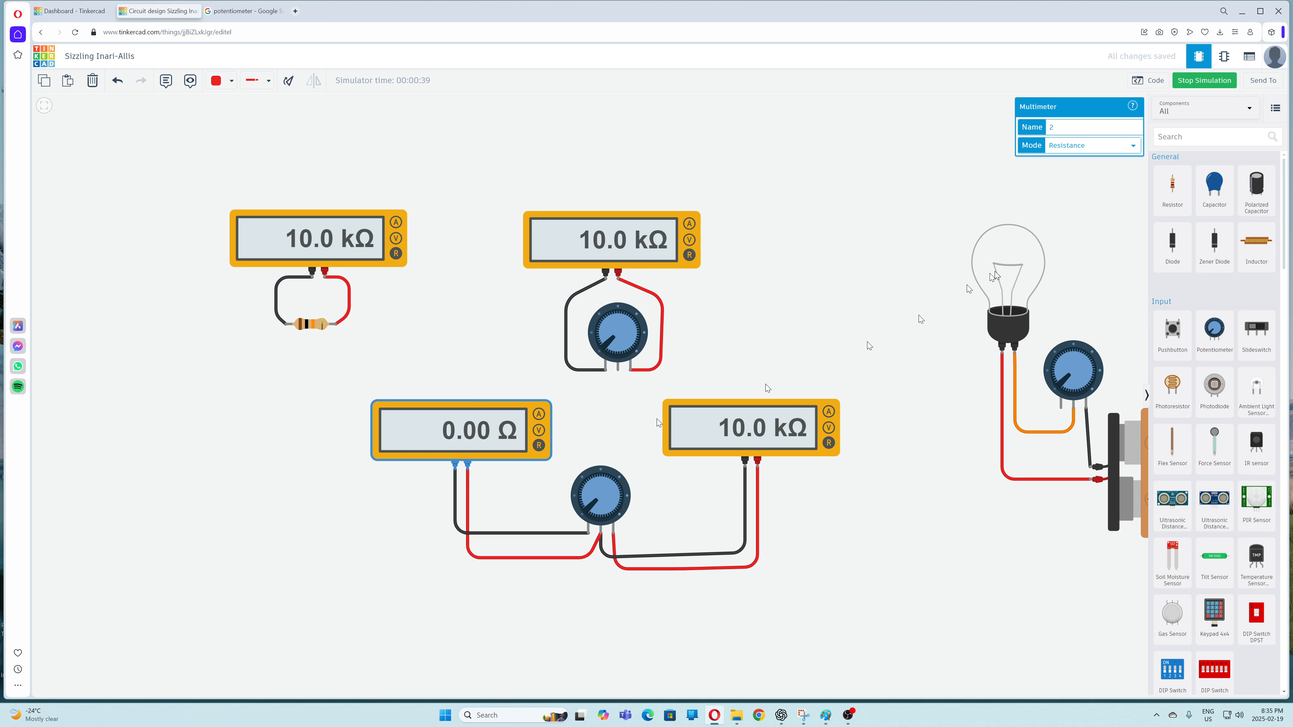
click(1094, 148)
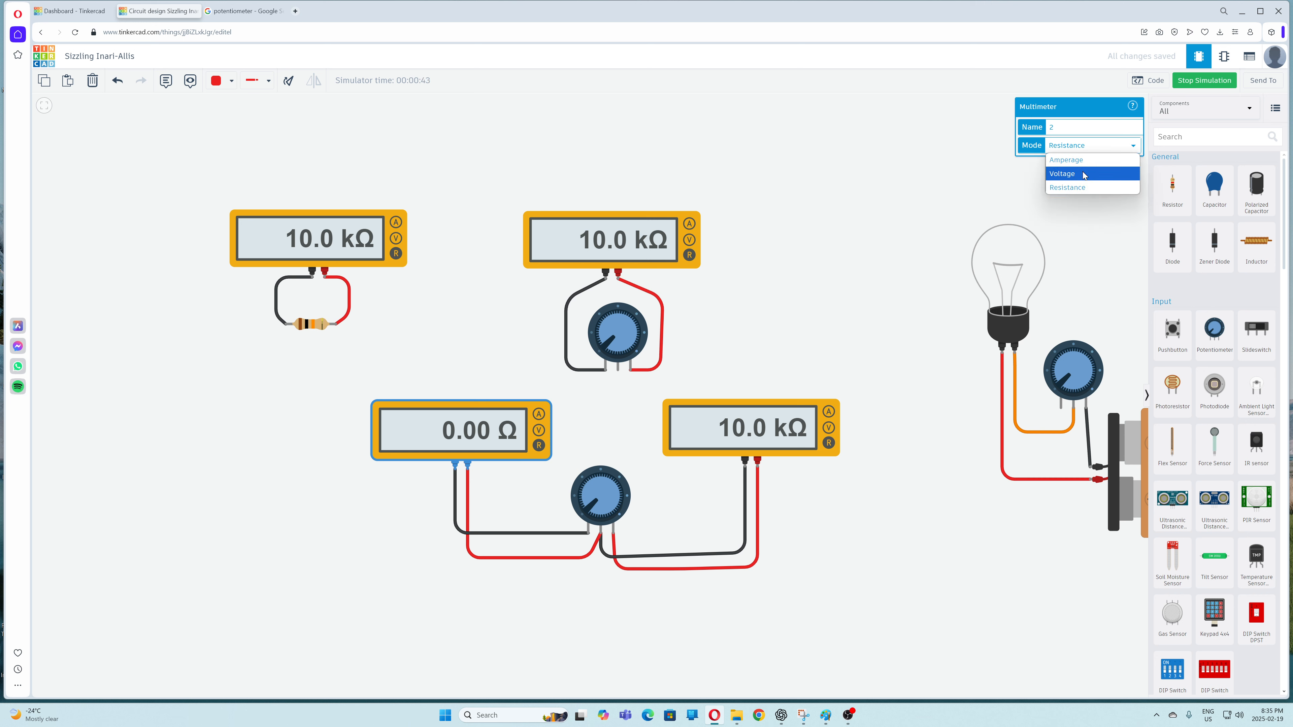
click(1082, 187)
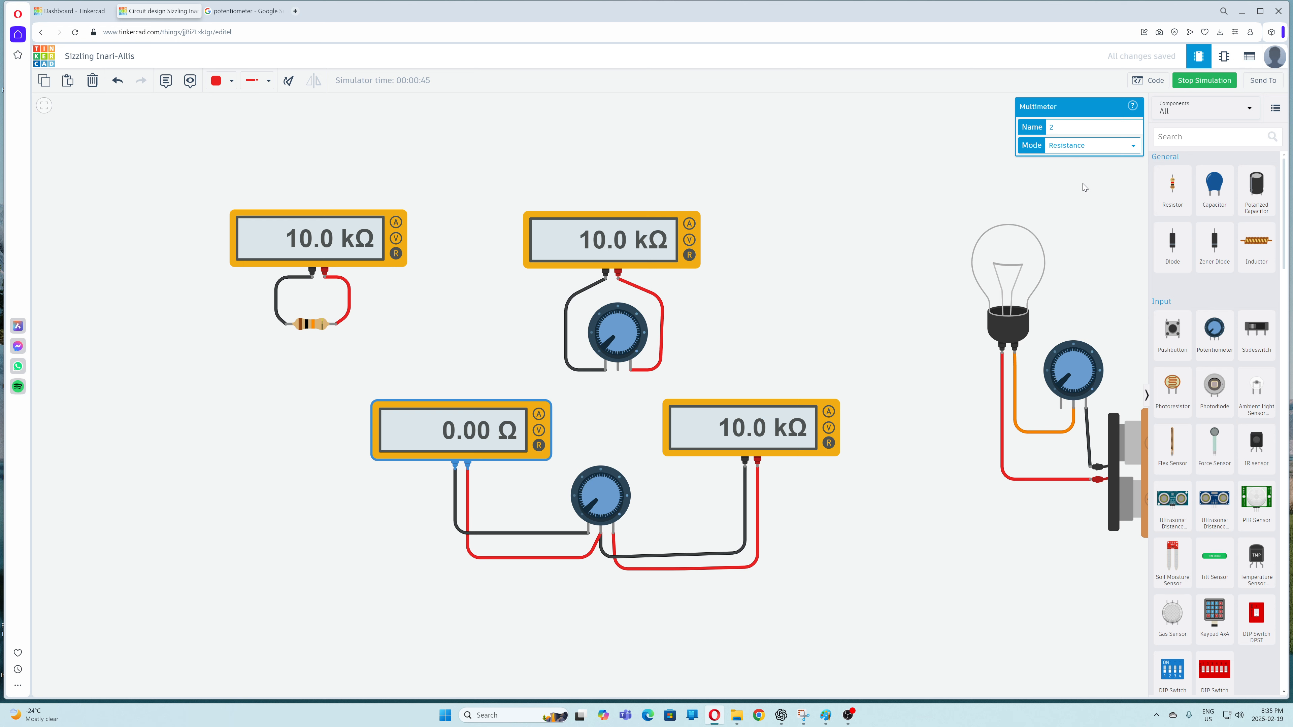
click(775, 339)
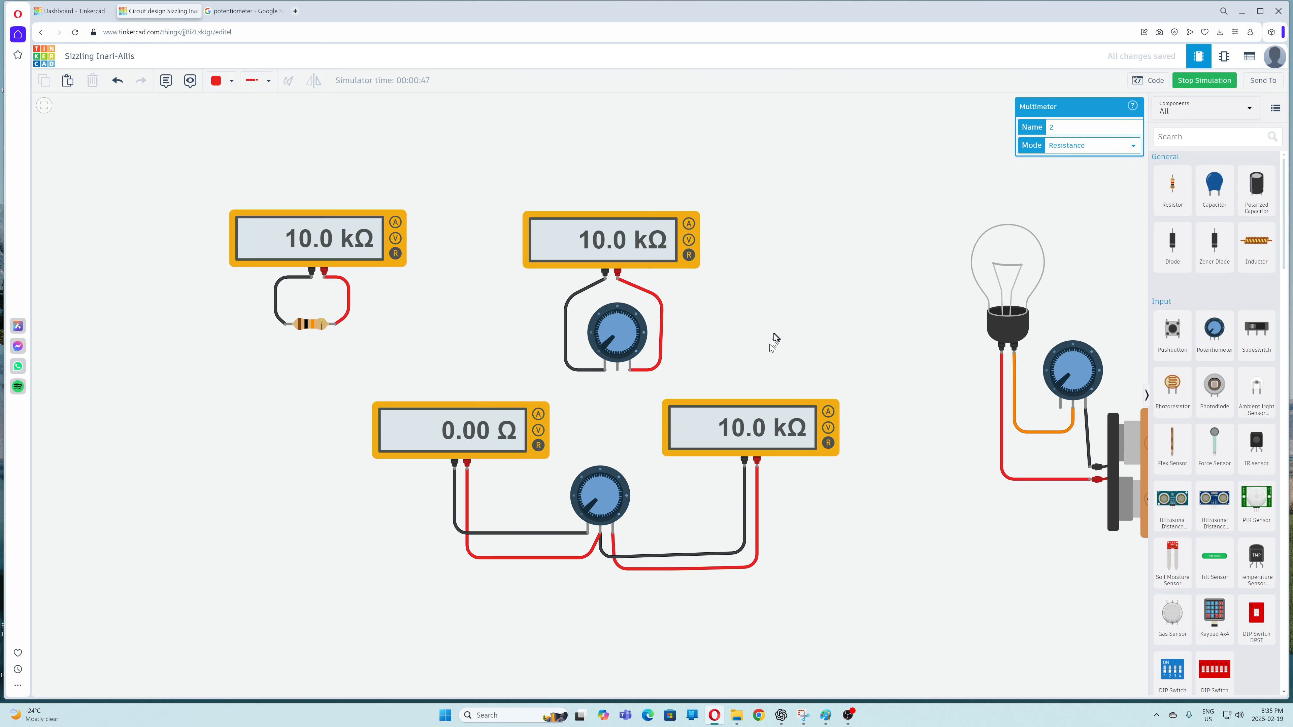
Step: Turn the lower potentiometer's knob to its midpoint and compare it with the pinout diagram in Paint
drag(580, 522, 600, 482)
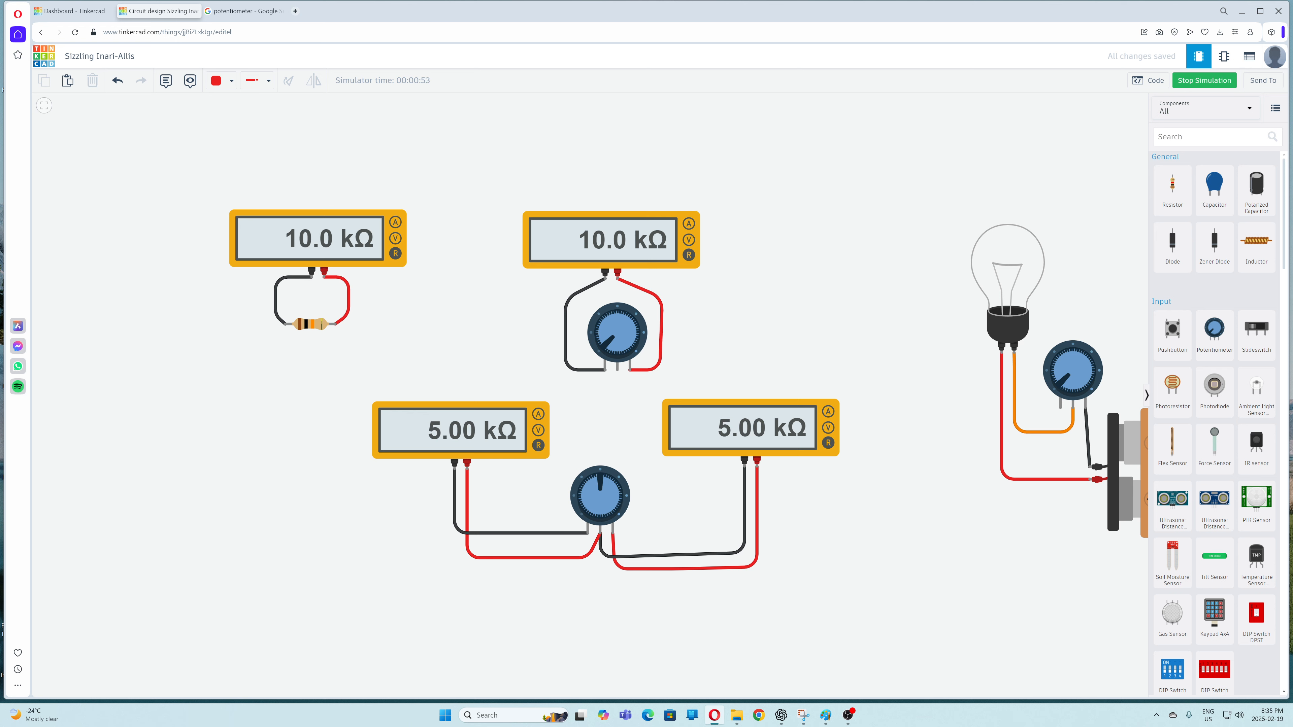
mouse_move(723, 0)
mouse_down()
mouse_move(662, 72)
mouse_move(663, 104)
mouse_up()
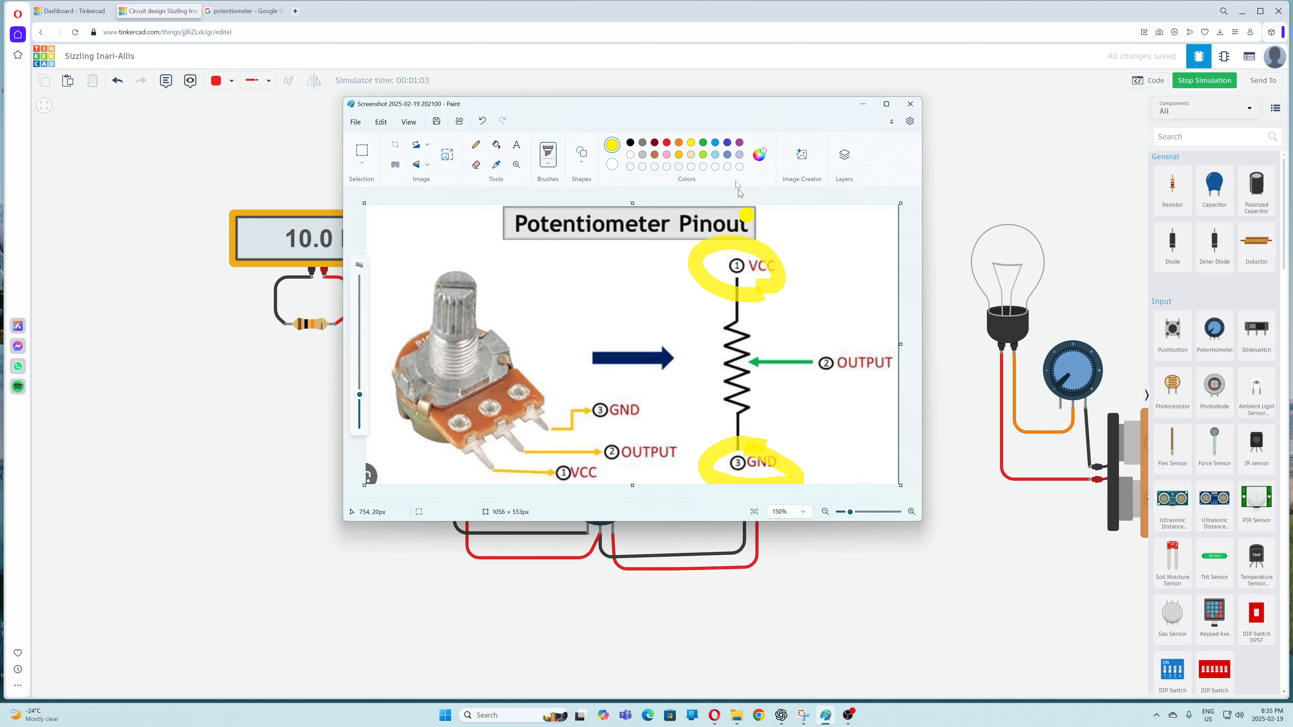
drag(728, 109, 758, 0)
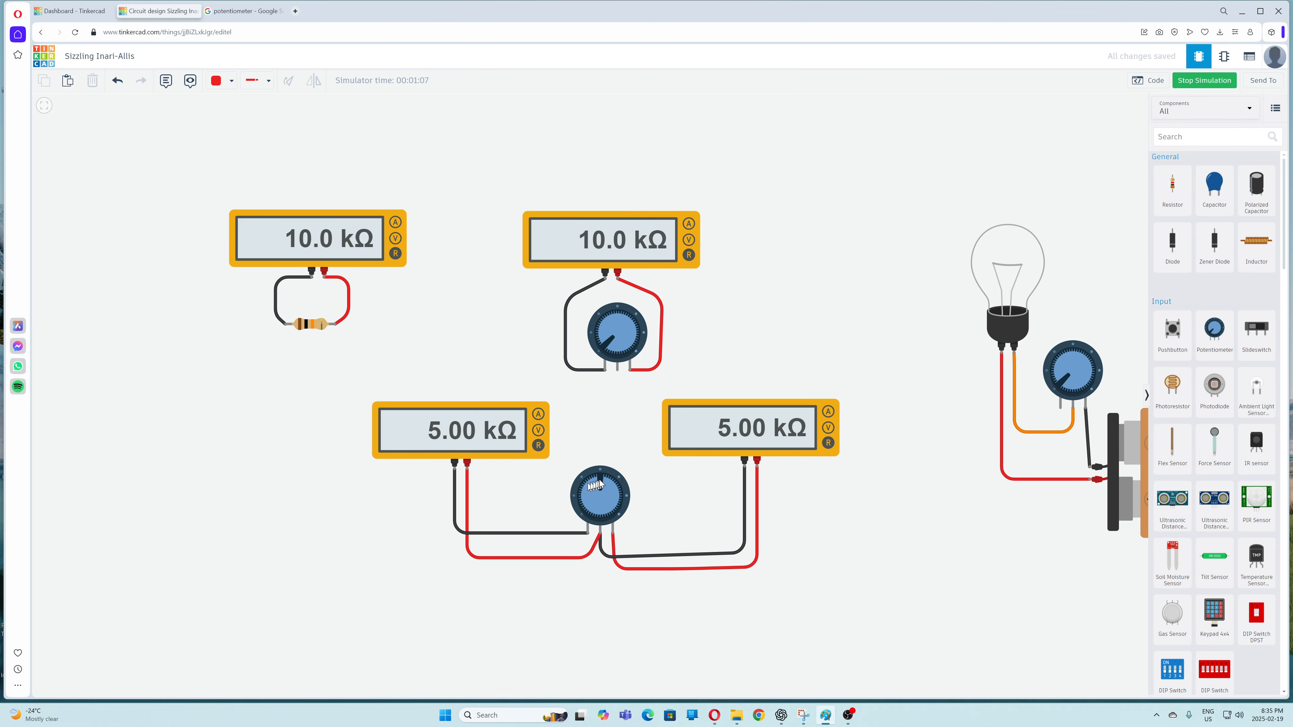
Step: Turn the lower potentiometer's knob right, left, fully counterclockwise, and finally fully clockwise
drag(599, 483, 616, 502)
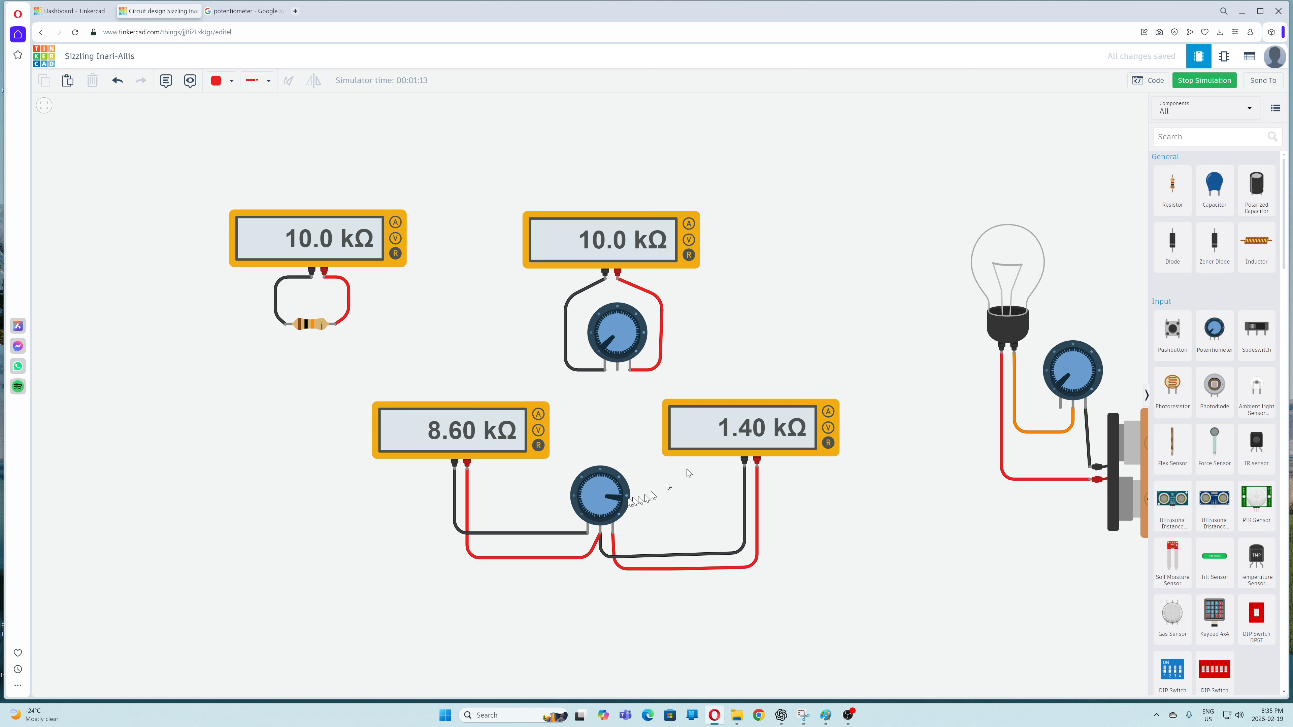
drag(624, 502, 580, 500)
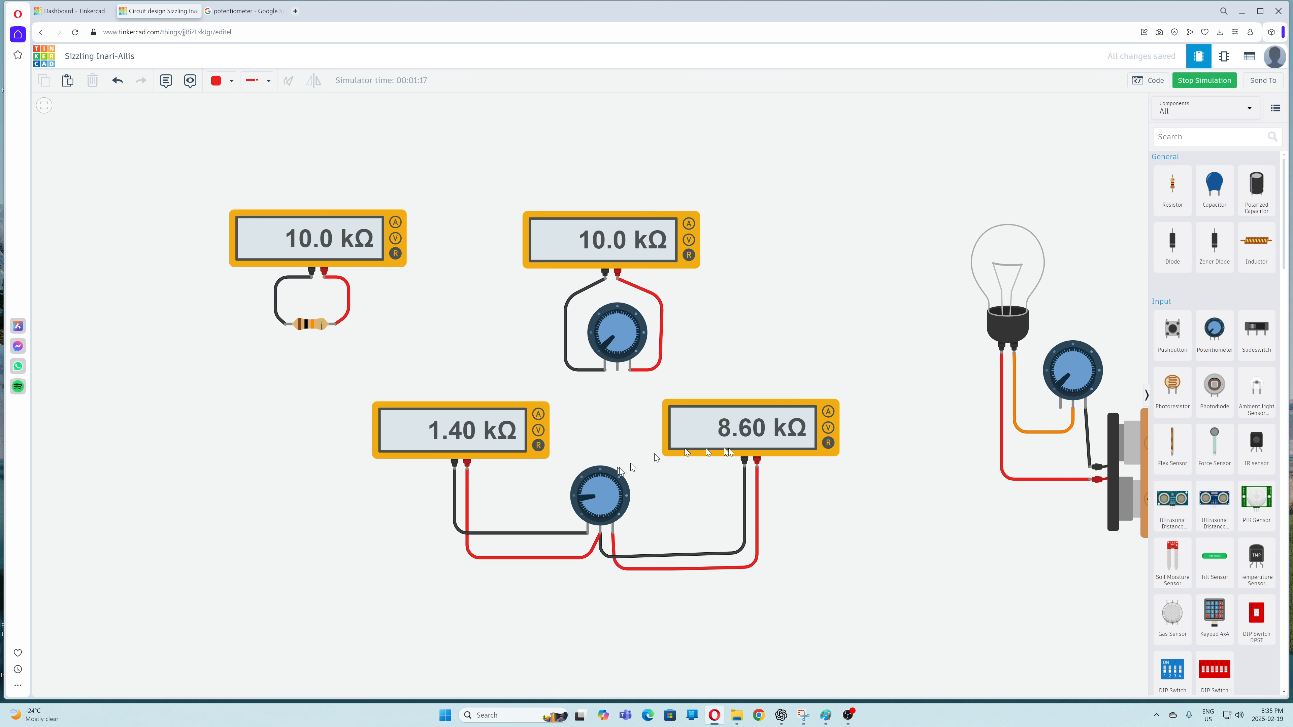
drag(584, 499, 591, 520)
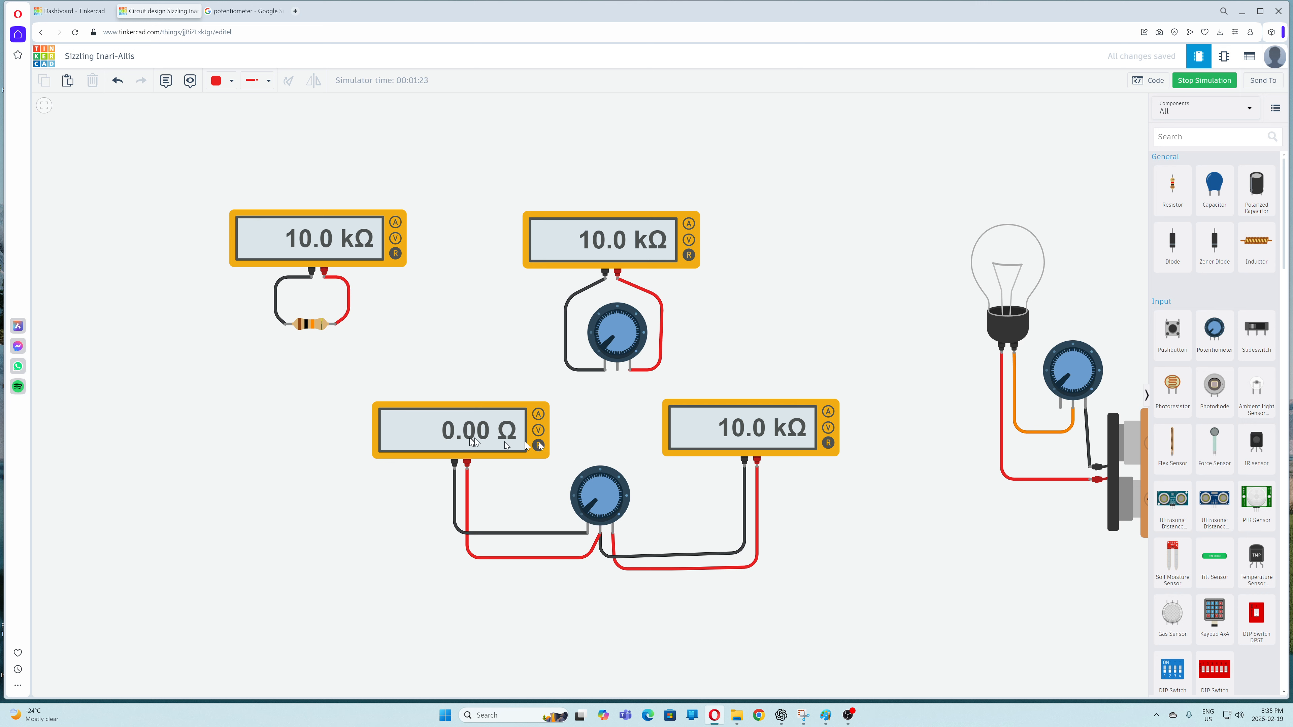
drag(589, 508, 659, 498)
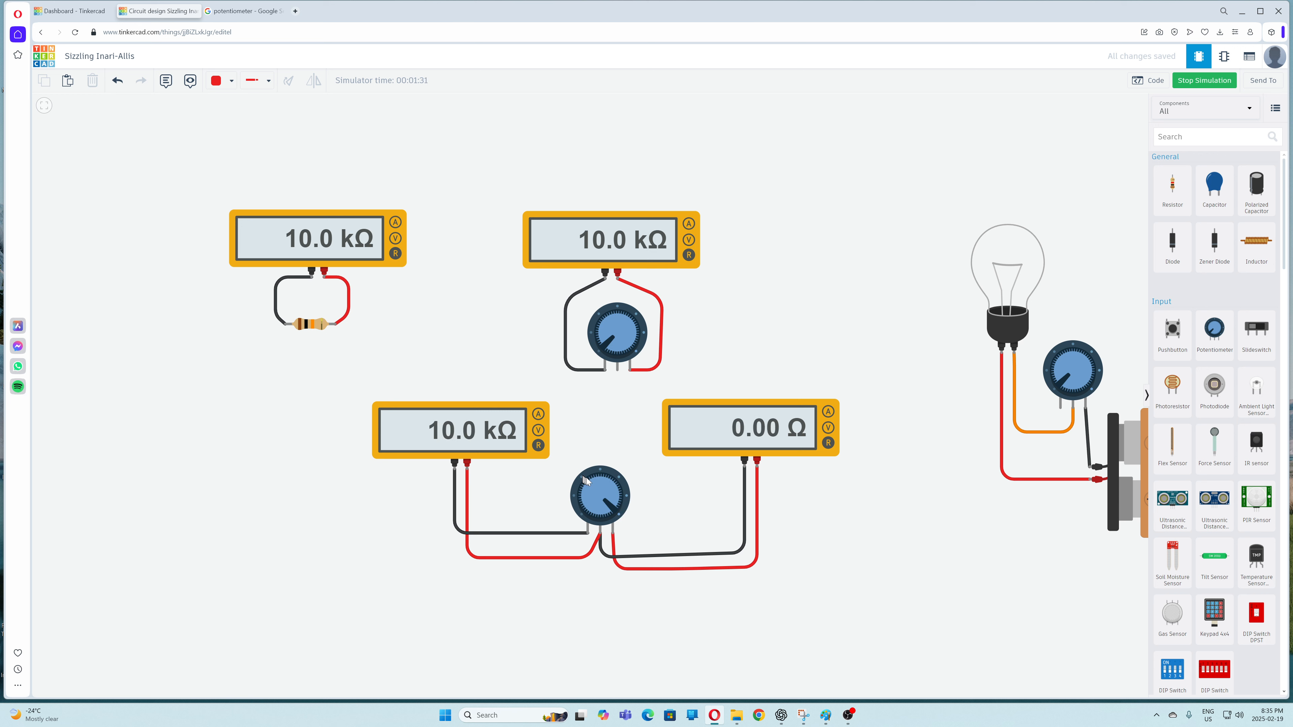
Step: Set the lower potentiometer's resistance to 20 kΩ
click(601, 487)
click(613, 492)
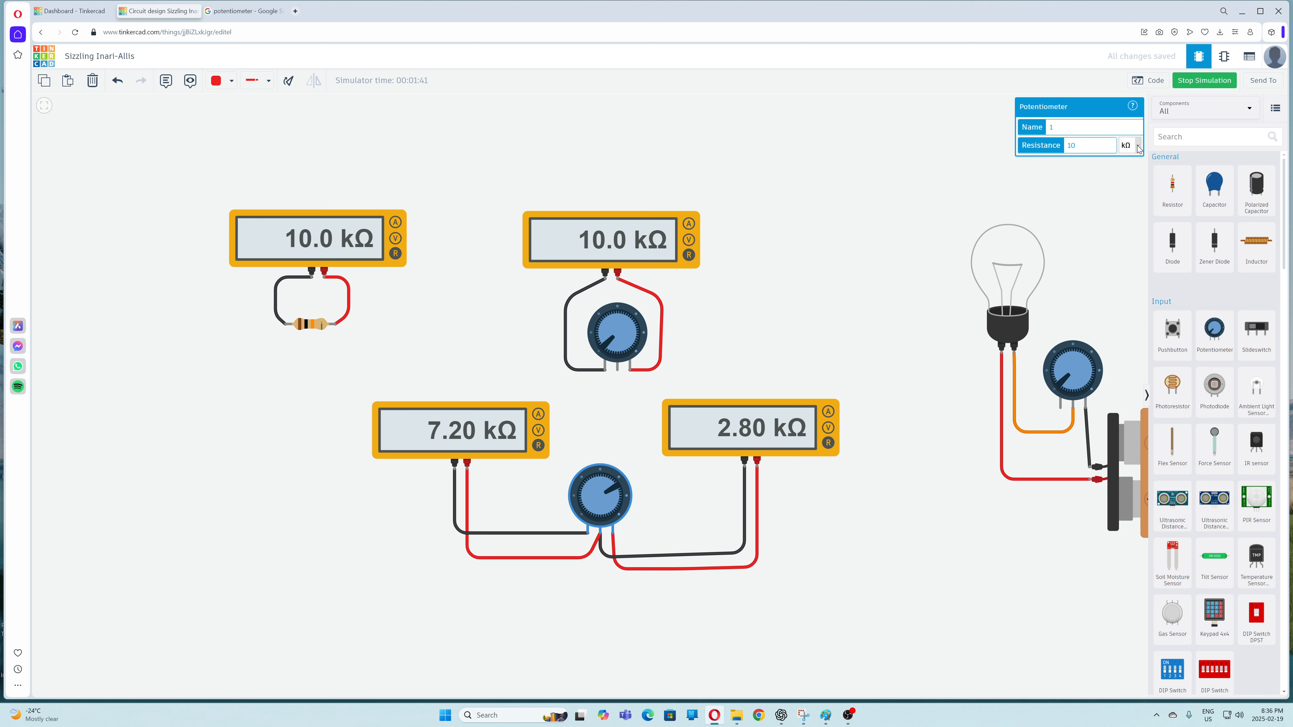
drag(1095, 145, 1056, 142)
text(20)
click(903, 202)
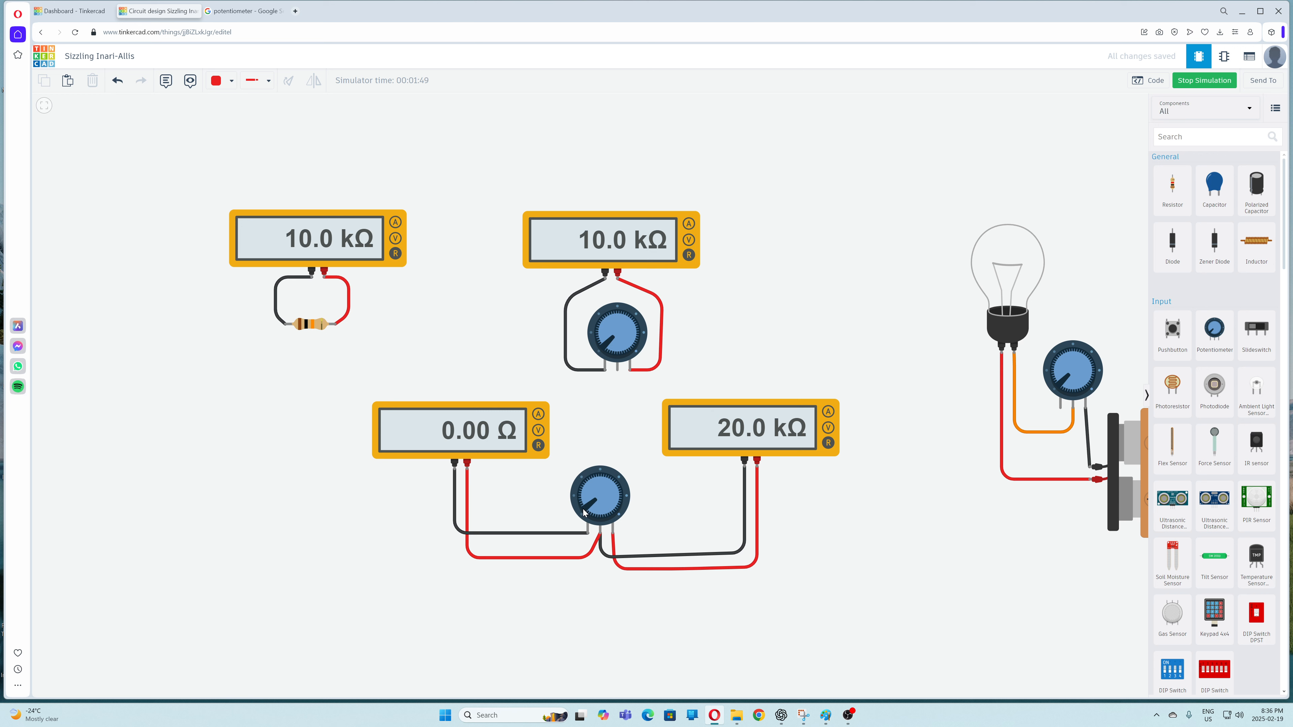
Step: Turn the lower potentiometer's knob to its midpoint, fully clockwise, and back to its midpoint
drag(584, 513, 599, 474)
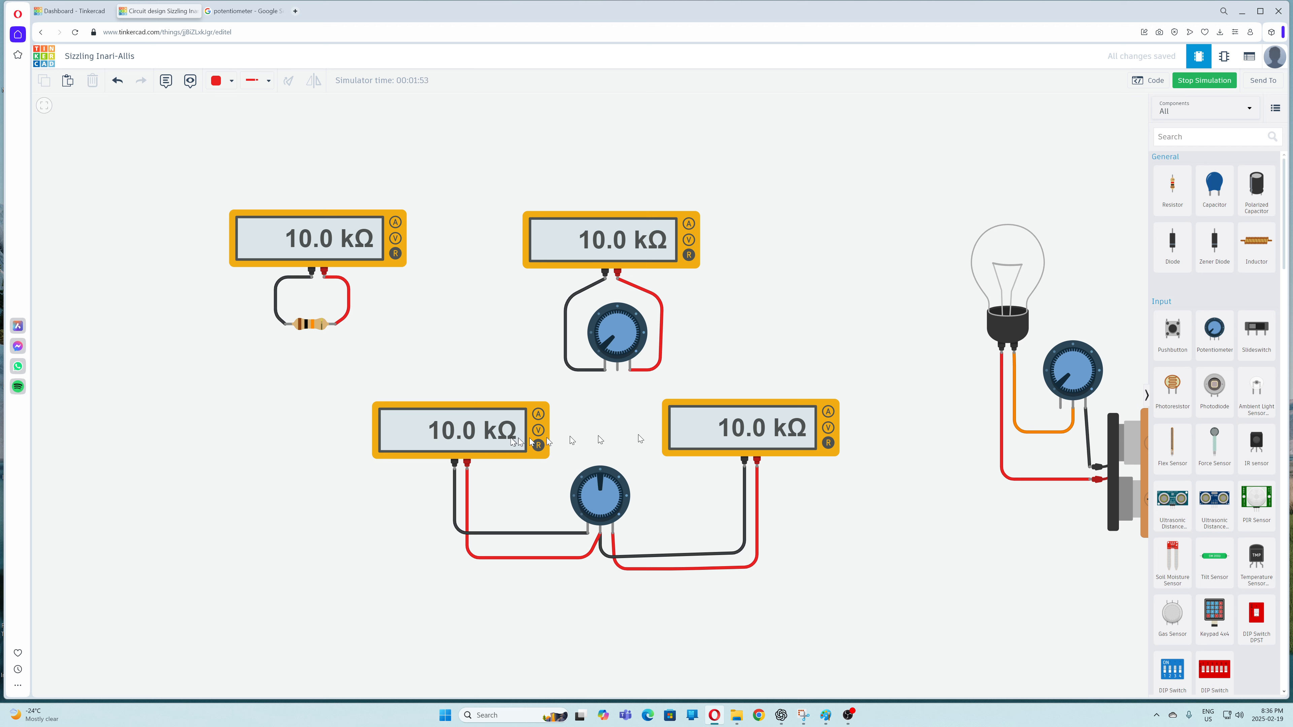
drag(602, 479, 610, 517)
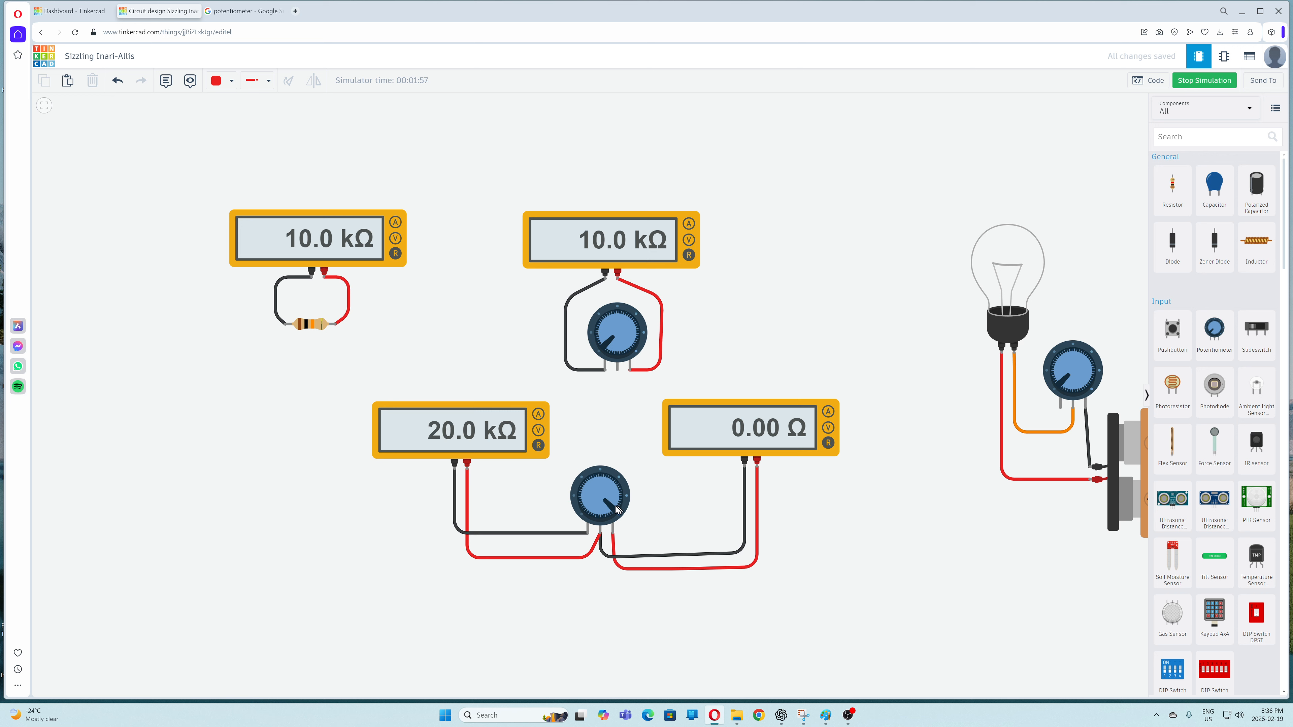
drag(616, 511, 601, 483)
Step: Turn the light bulb circuit's potentiometer fully clockwise and back to its midpoint
drag(828, 326, 481, 300)
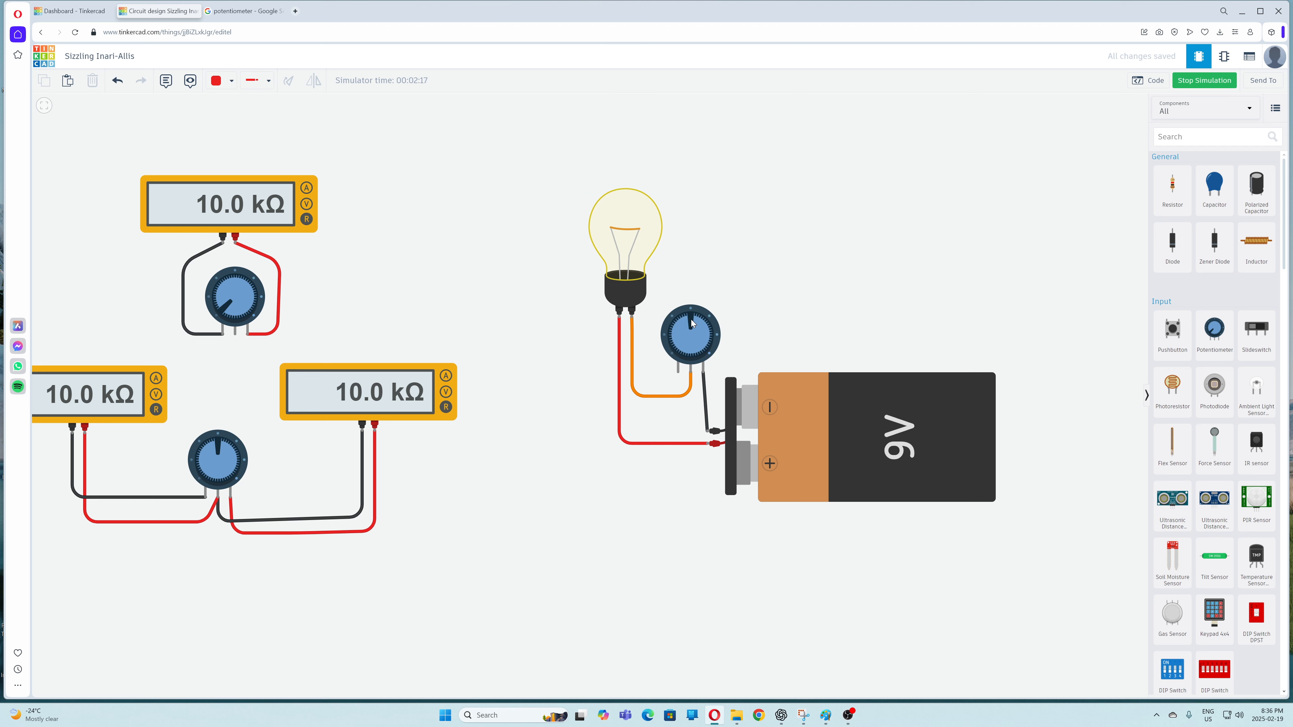
click(713, 351)
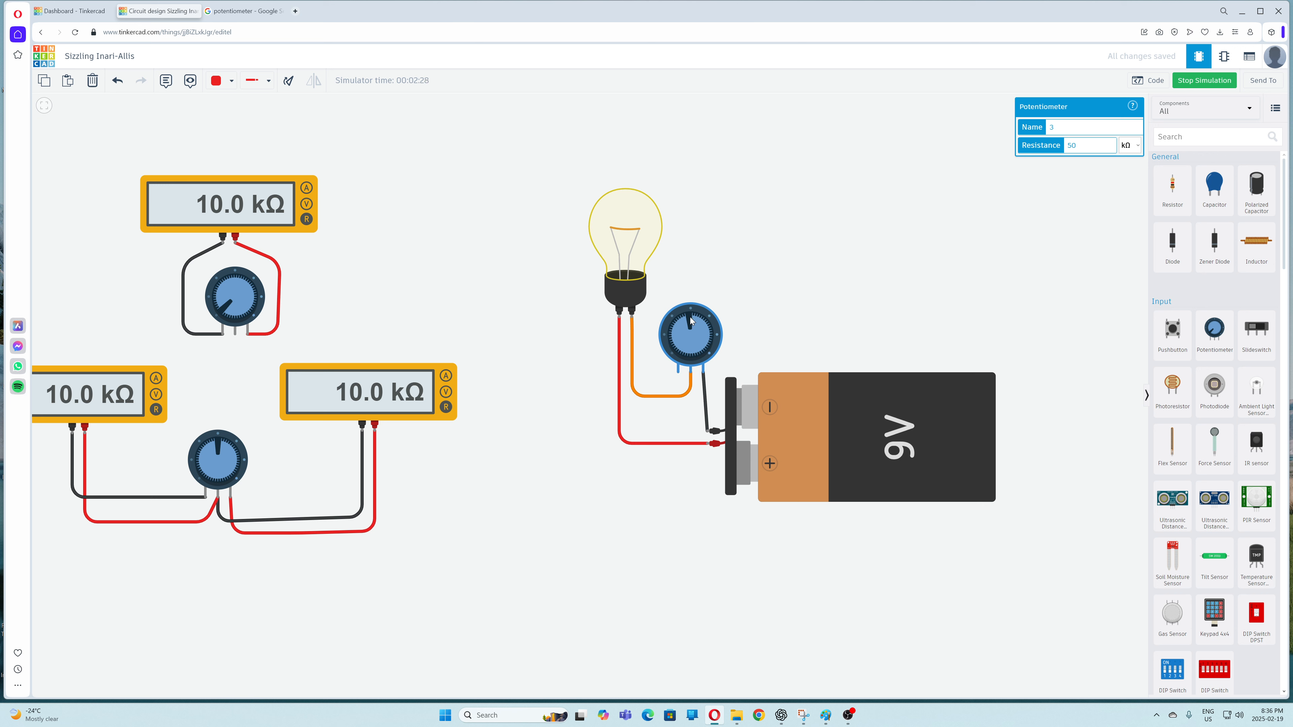
drag(690, 319, 702, 352)
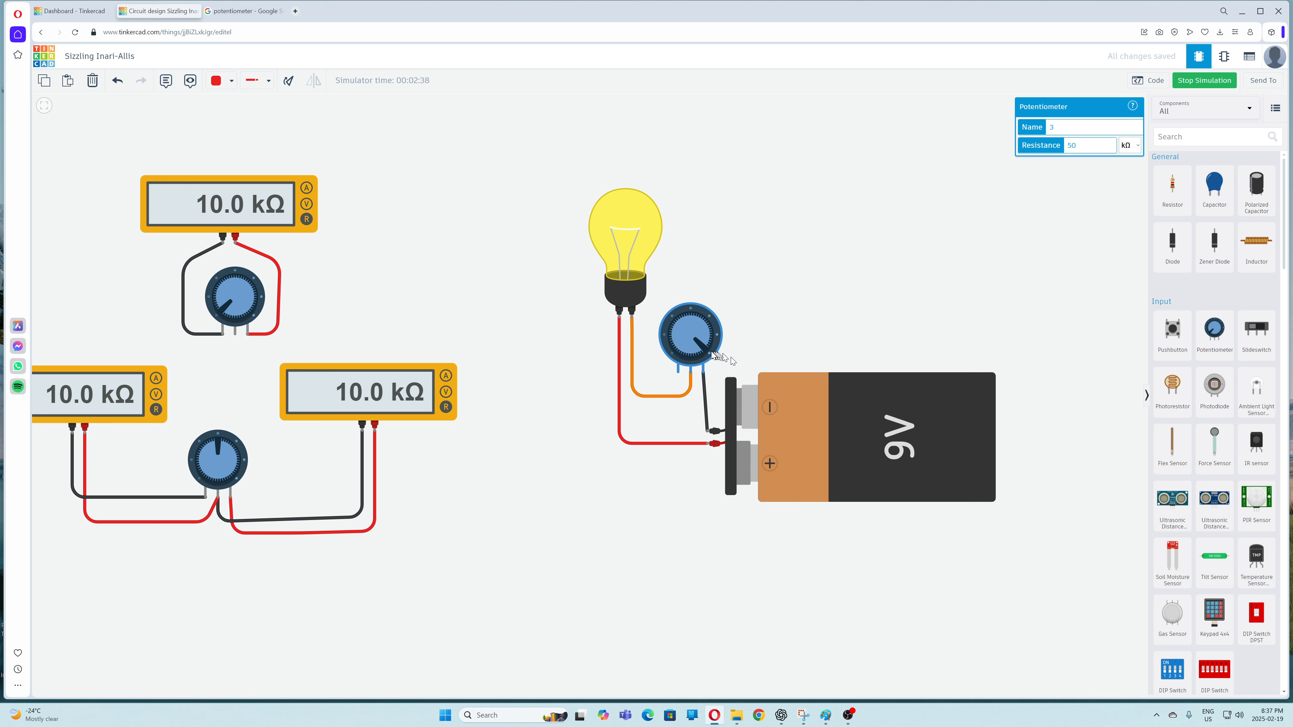
drag(705, 352, 684, 317)
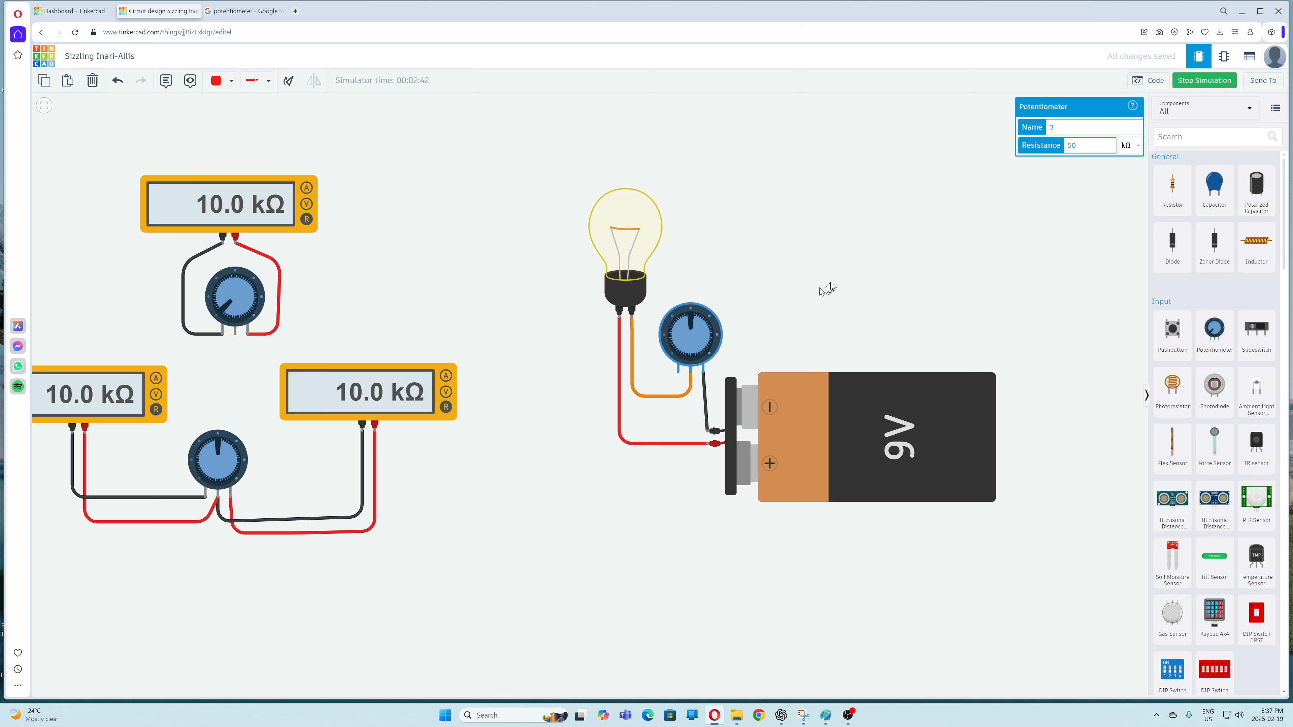
Step: Set the resistance of the resistor wired to the first multimeter to 5 kΩ
drag(794, 257, 1000, 283)
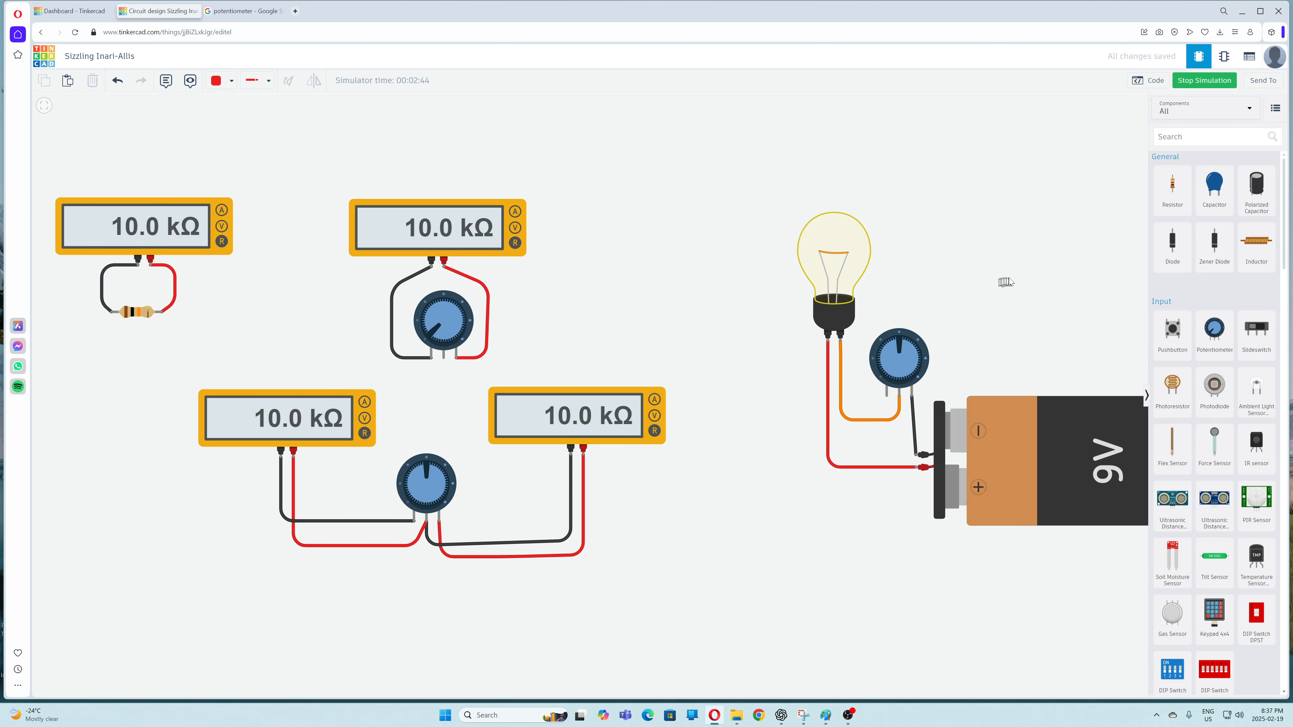
drag(692, 278, 752, 286)
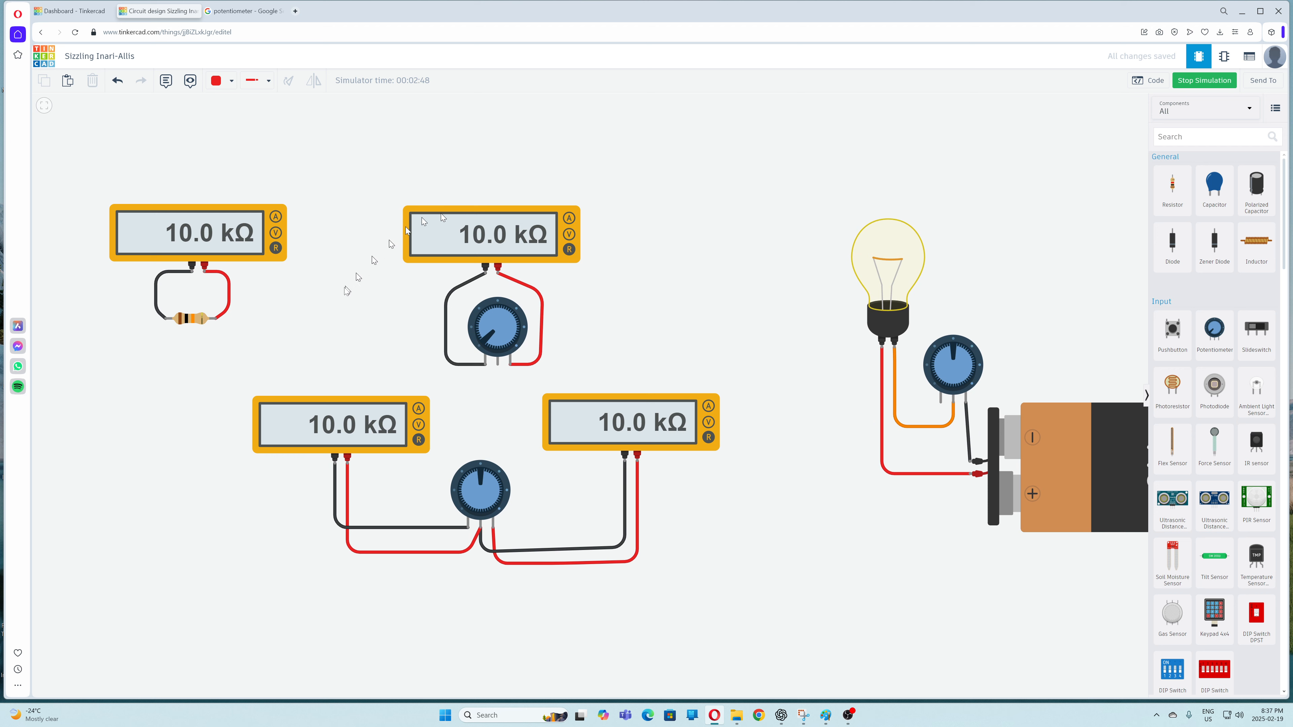
drag(720, 263, 719, 264)
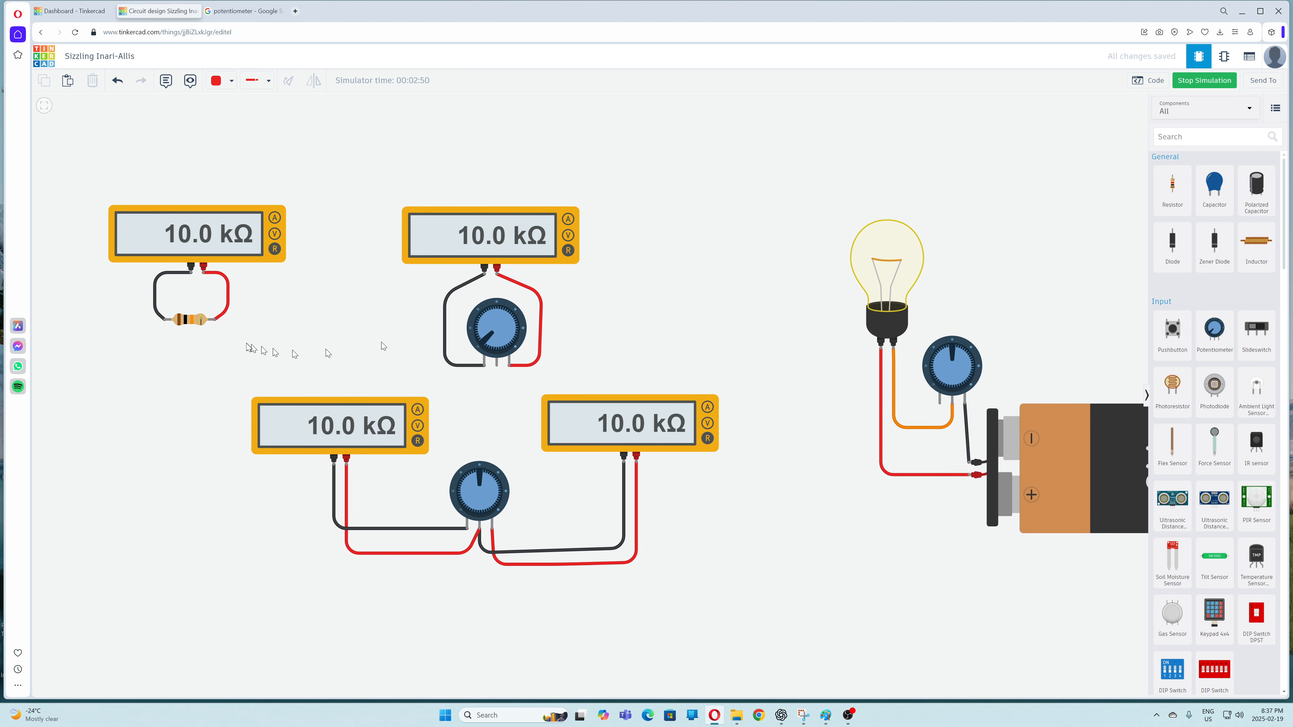
click(195, 321)
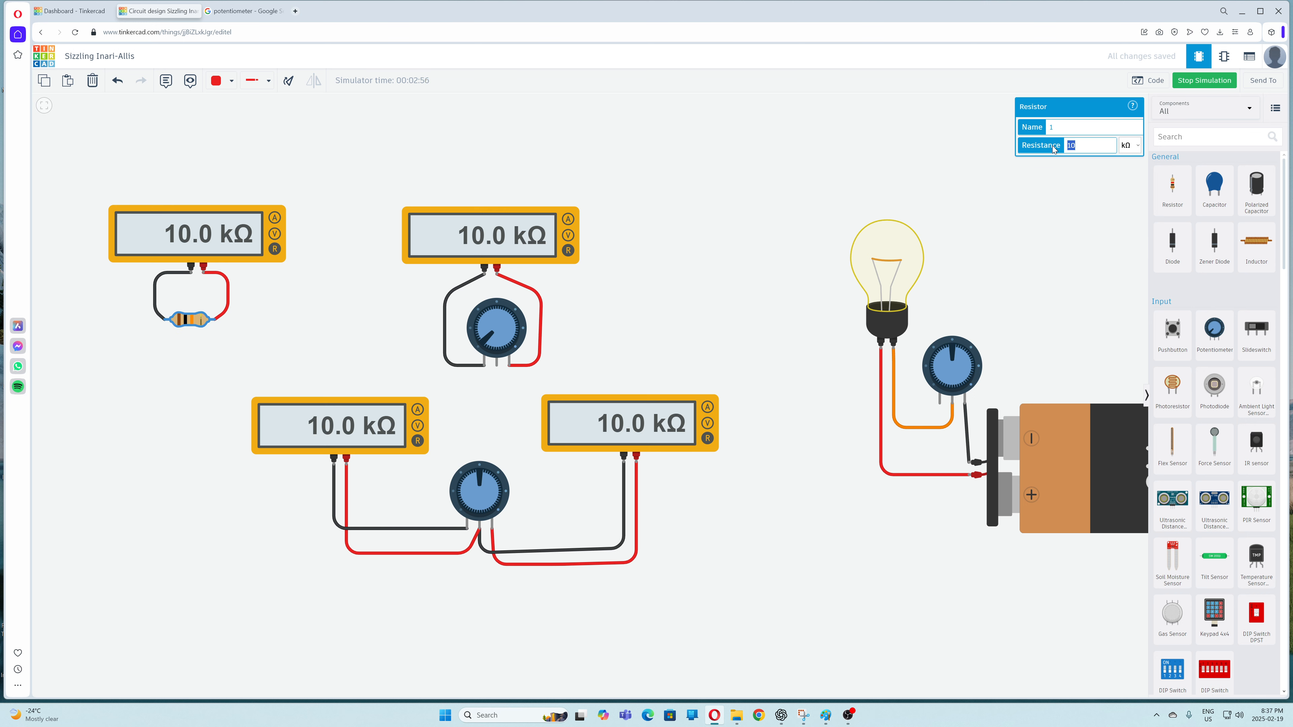
text(5)
drag(767, 207, 696, 196)
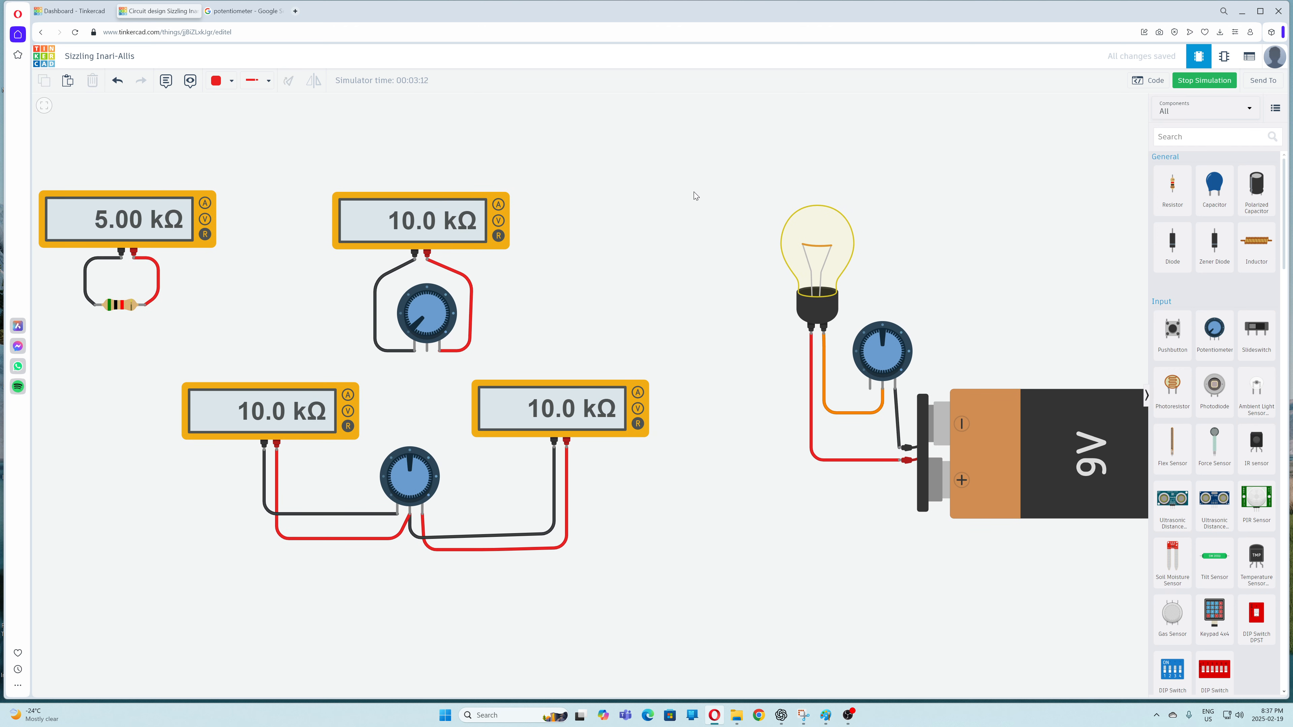